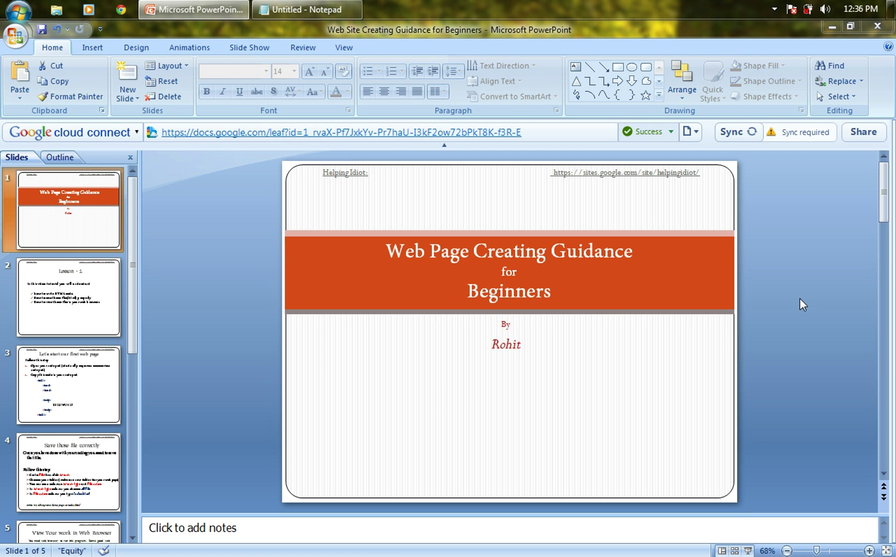
{"action": "scroll", "coordinate": [800, 299], "scroll_direction": "down", "scroll_amount": 1}
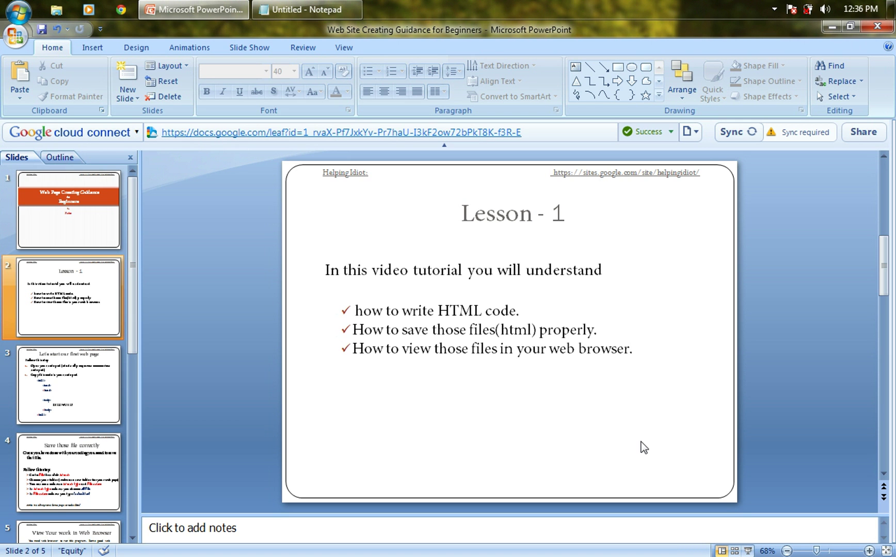
Go to slide 3, 'Let's start our first web page', with the HELLO WORLD code
{"action": "left_click", "coordinate": [84, 403]}
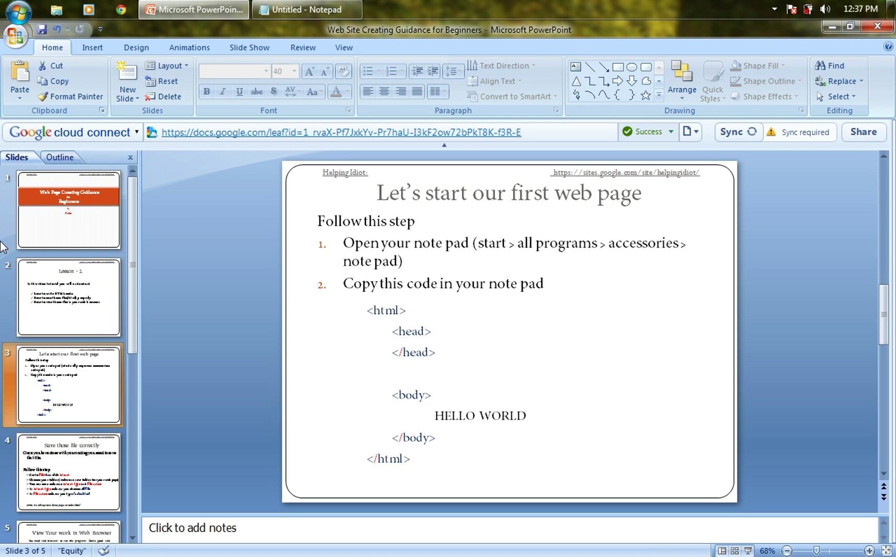
Launch Notepad from All Programs > Accessories to get a blank document
{"action": "left_click", "coordinate": [19, 11]}
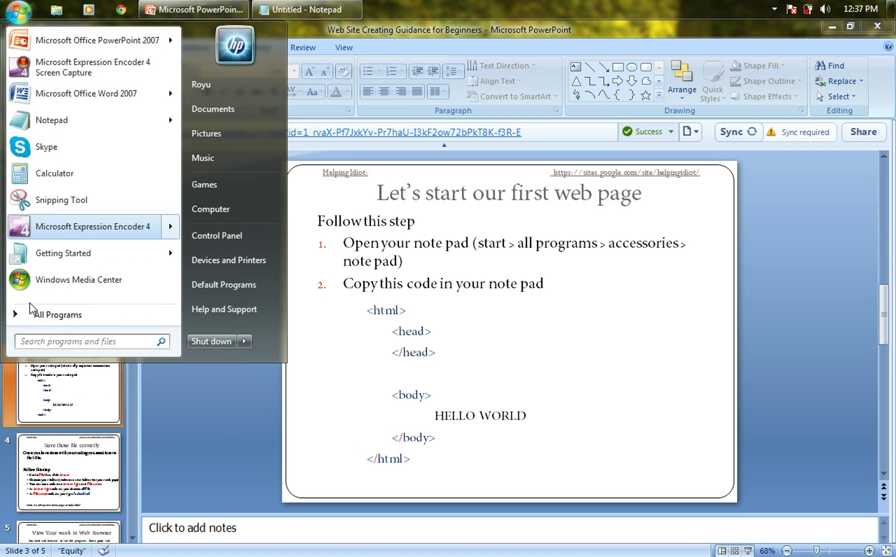
{"action": "left_click", "coordinate": [69, 321]}
{"action": "left_click", "coordinate": [44, 315]}
{"action": "left_click", "coordinate": [63, 316]}
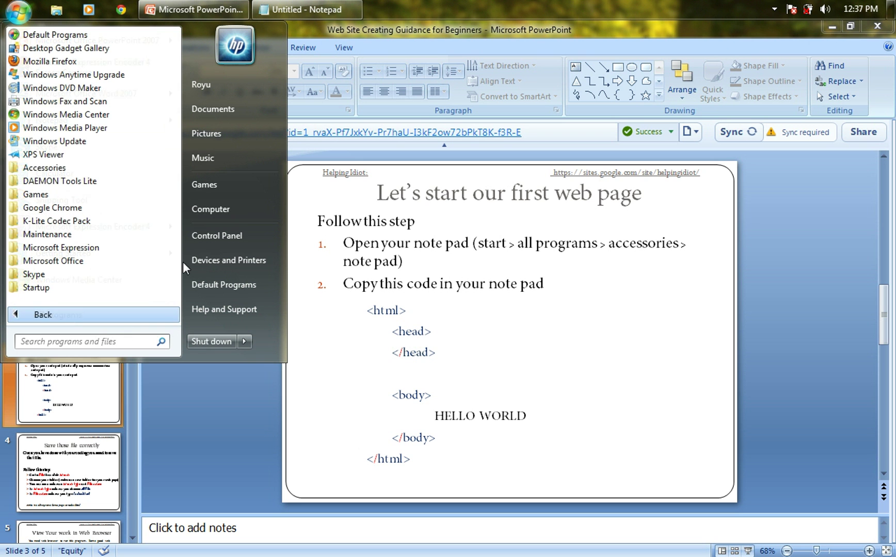
{"action": "left_click", "coordinate": [74, 172]}
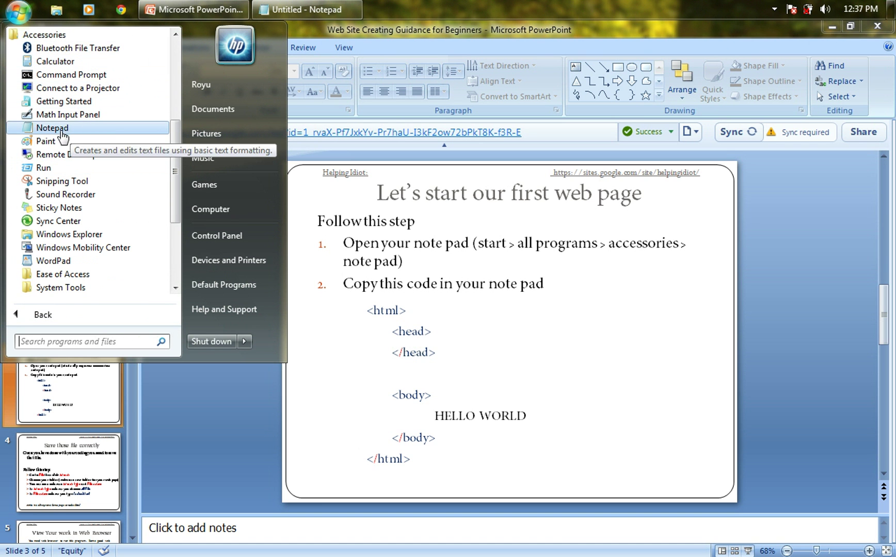
{"action": "left_click", "coordinate": [77, 128]}
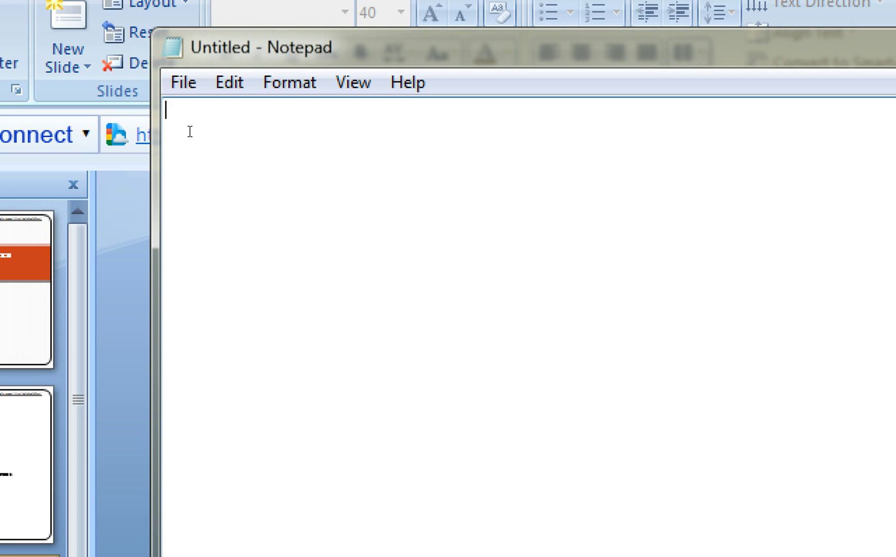
{"action": "type", "text": "<>"}
Write the <html> and </html> tags with blank lines between them
{"action": "key", "text": "Left"}
{"action": "type", "text": "html"}
{"action": "key", "text": "Return"}
{"action": "type", "text": "<>"}
{"action": "key", "text": "Left"}
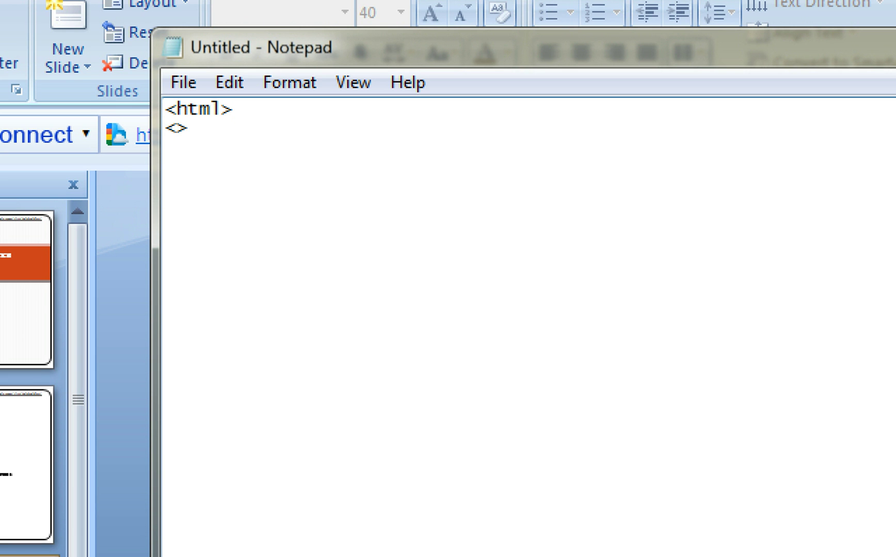
{"action": "type", "text": "/t"}
{"action": "key", "text": "BackSpace"}
{"action": "type", "text": "html"}
{"action": "key", "text": "Up"}
{"action": "key", "text": "Return"}
{"action": "key", "text": "Return"}
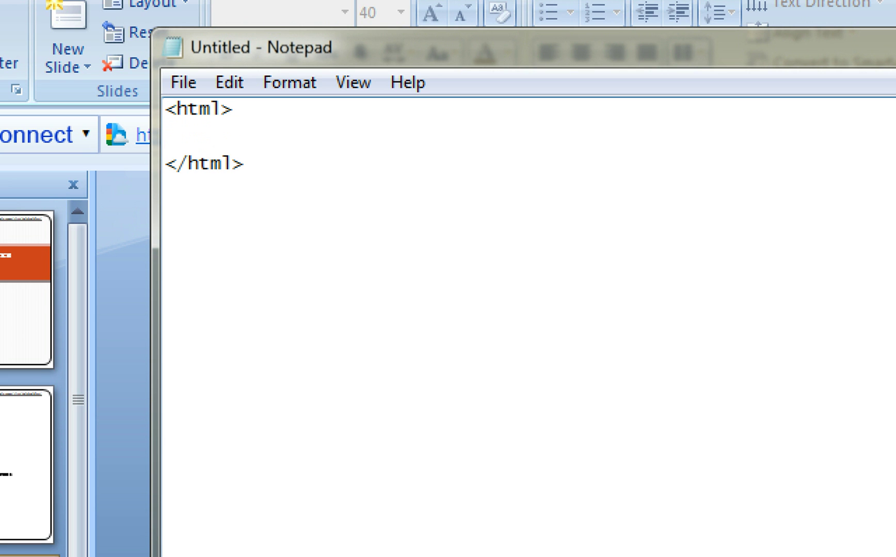
Add a <head></head> section on the line after <html>
{"action": "left_click", "coordinate": [189, 131]}
{"action": "type", "text": "<>"}
{"action": "key", "text": "Left"}
{"action": "type", "text": "head"}
{"action": "key", "text": "Right"}
{"action": "key", "text": "Return"}
{"action": "type", "text": "<>"}
{"action": "key", "text": "Left"}
{"action": "type", "text": "/"}
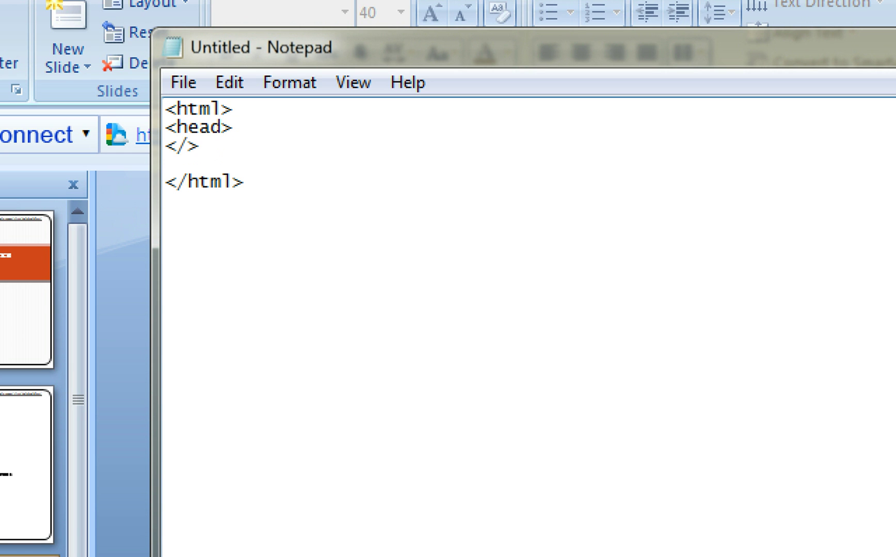
{"action": "type", "text": "head"}
{"action": "key", "text": "Right"}
{"action": "key", "text": "Return"}
{"action": "key", "text": "Return"}
{"action": "type", "text": "<>"}
Add the <body> and </body> tags below the head section
{"action": "key", "text": "Down"}
{"action": "key", "text": "Left"}
{"action": "key", "text": "Up"}
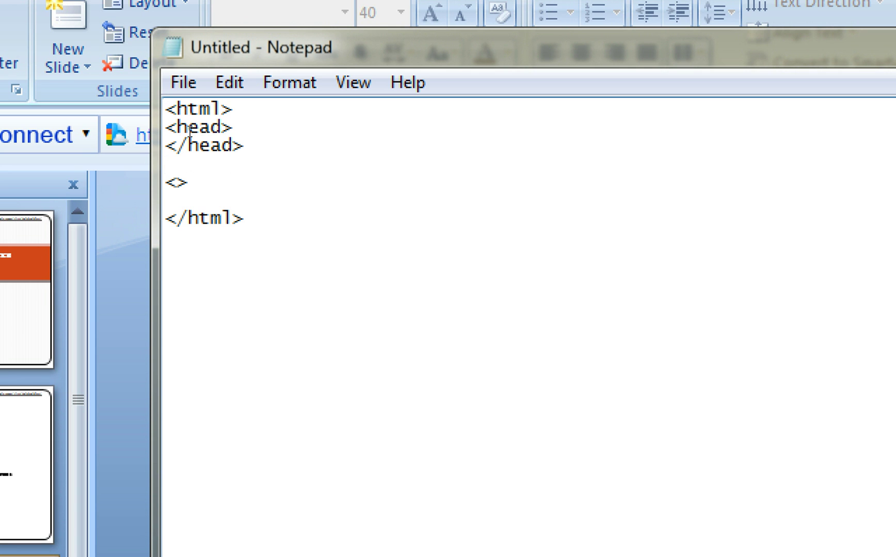
{"action": "key", "text": "Down"}
{"action": "key", "text": "Right"}
{"action": "type", "text": "body"}
{"action": "key", "text": "Right"}
{"action": "key", "text": "Return"}
{"action": "key", "text": "Return"}
{"action": "type", "text": "<>"}
{"action": "key", "text": "Left"}
{"action": "type", "text": "/body"}
Type an indented HELLO WORLD inside the body, correcting typos
{"action": "key", "text": "Up"}
{"action": "key", "text": "Tab"}
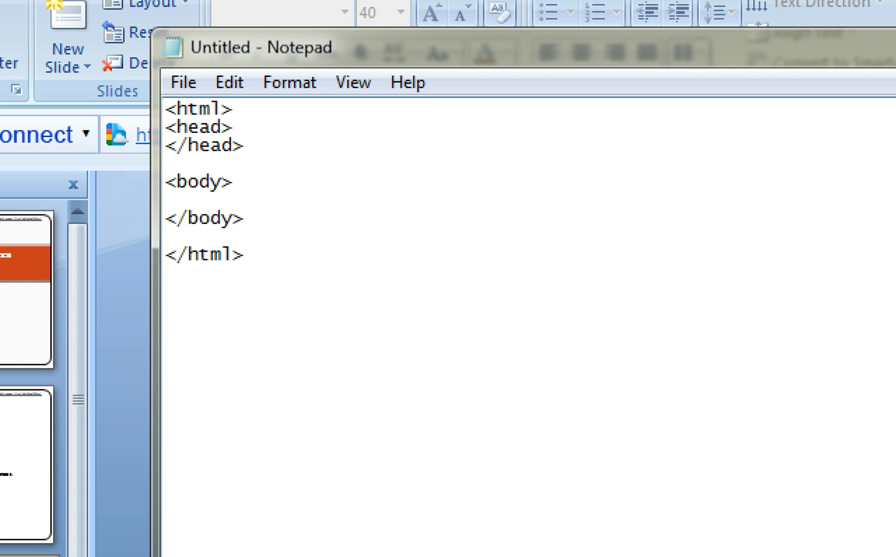
{"action": "type", "text": "HELO"}
{"action": "key", "text": "BackSpace"}
{"action": "type", "text": "LO "}
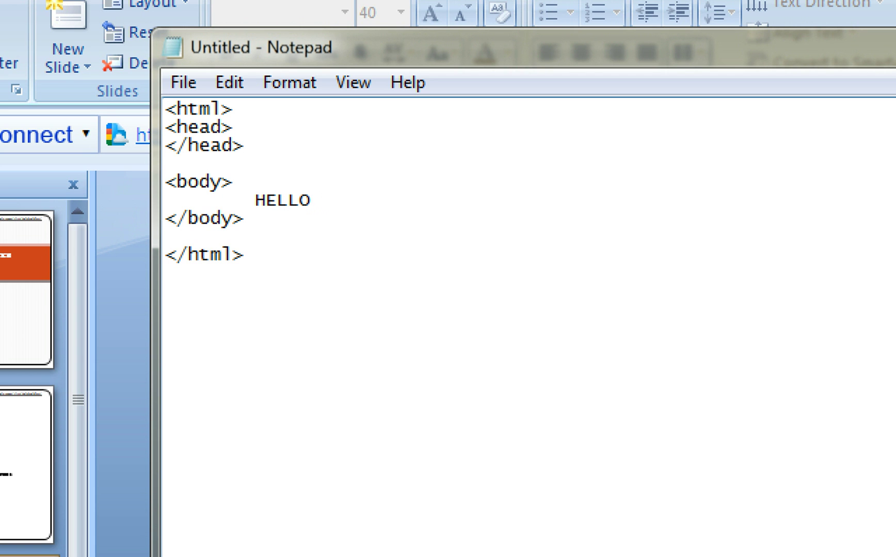
{"action": "type", "text": "World"}
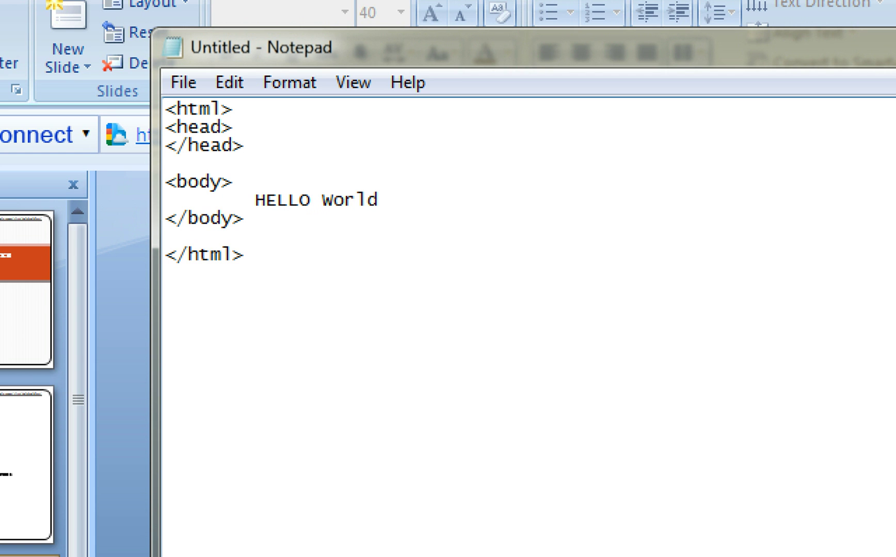
{"action": "key", "text": "BackSpace"}
{"action": "key", "text": "BackSpace"}
{"action": "key", "text": "BackSpace"}
{"action": "key", "text": "BackSpace"}
{"action": "key", "text": "BackSpace"}
{"action": "type", "text": "WORLD"}
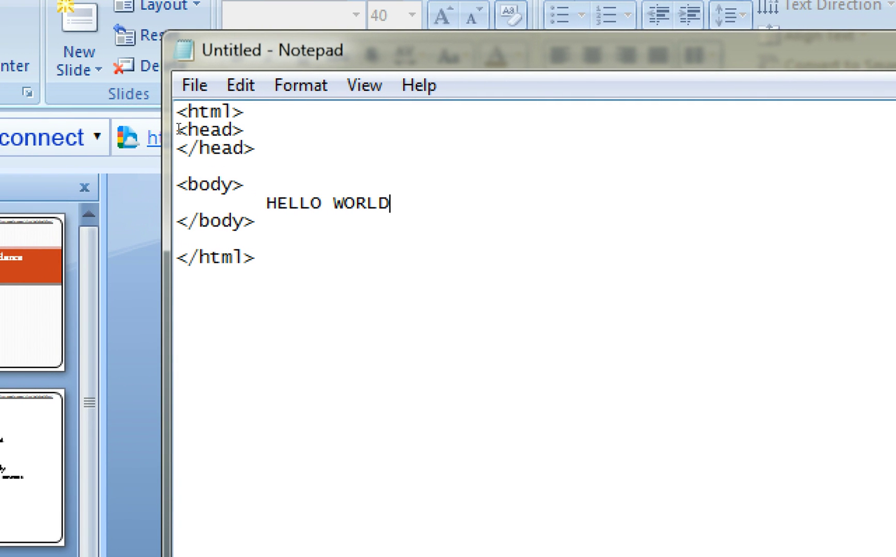
Indent the <head> and </head> lines one tab
{"action": "left_click", "coordinate": [179, 130]}
{"action": "key", "text": "Tab"}
{"action": "key", "text": "Down"}
{"action": "key", "text": "Home"}
{"action": "key", "text": "Tab"}
{"action": "key", "text": "Down"}
{"action": "key", "text": "Down"}
Indent <body>, HELLO WORLD and </body>, then show PowerPoint slide 4 on saving
{"action": "key", "text": "Tab"}
{"action": "key", "text": "Home"}
{"action": "key", "text": "Down"}
{"action": "key", "text": "Tab"}
{"action": "key", "text": "Home"}
{"action": "key", "text": "Down"}
{"action": "key", "text": "Tab"}
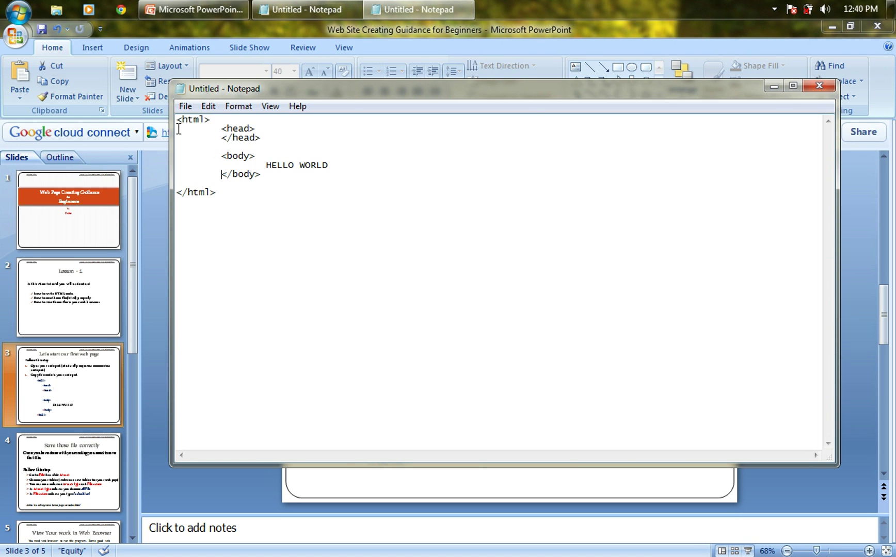
{"action": "left_click", "coordinate": [117, 450]}
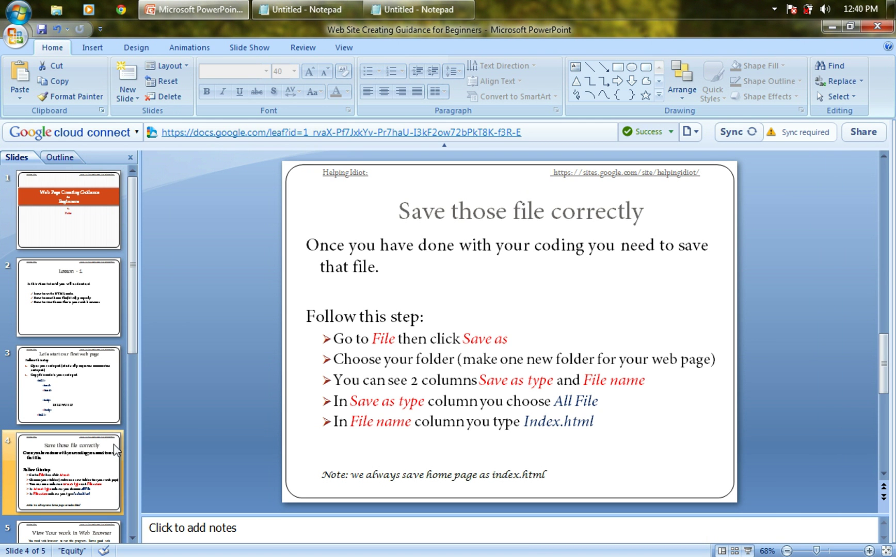
Open Save As on the Desktop and create a new folder named Lesson 1
{"action": "left_click", "coordinate": [420, 10]}
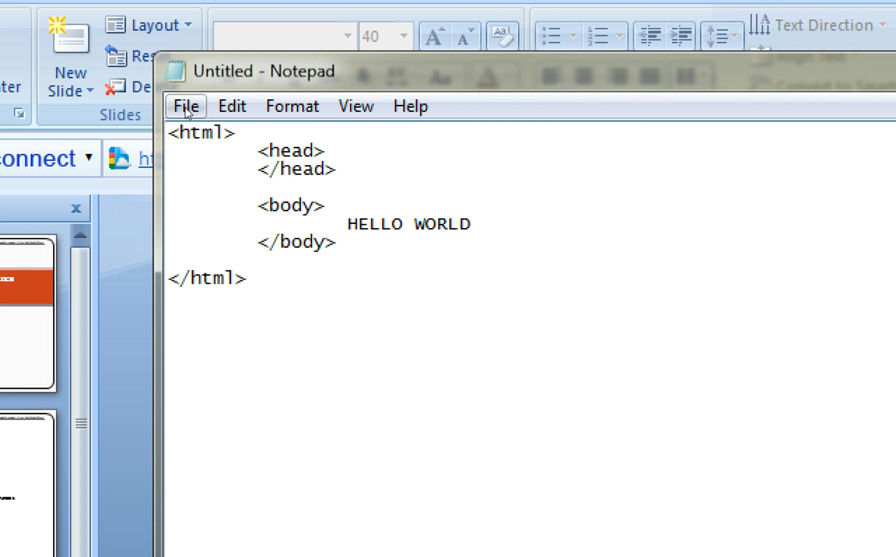
{"action": "left_click", "coordinate": [188, 112]}
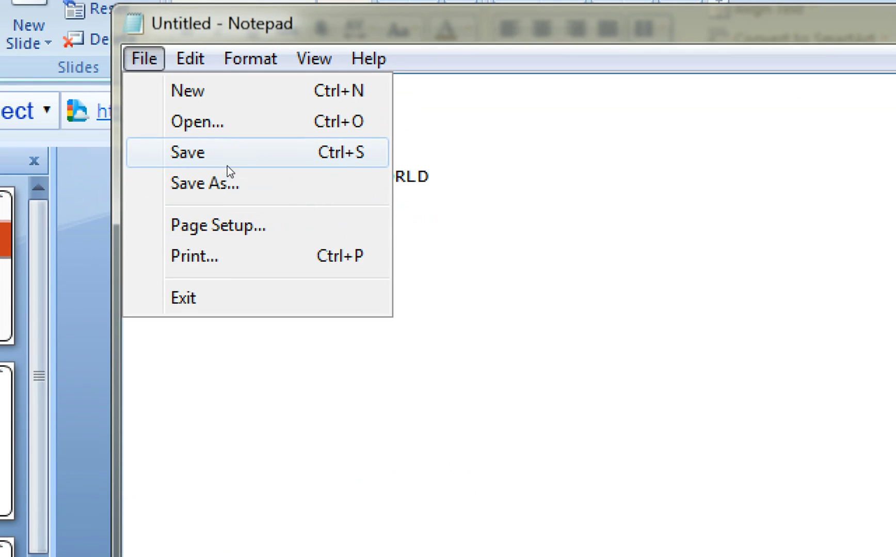
{"action": "left_click", "coordinate": [229, 170]}
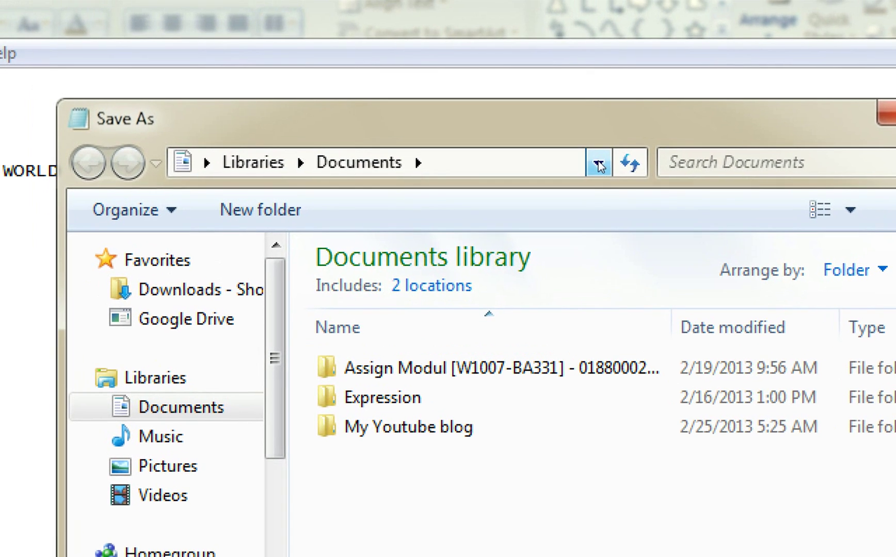
{"action": "left_click", "coordinate": [588, 154]}
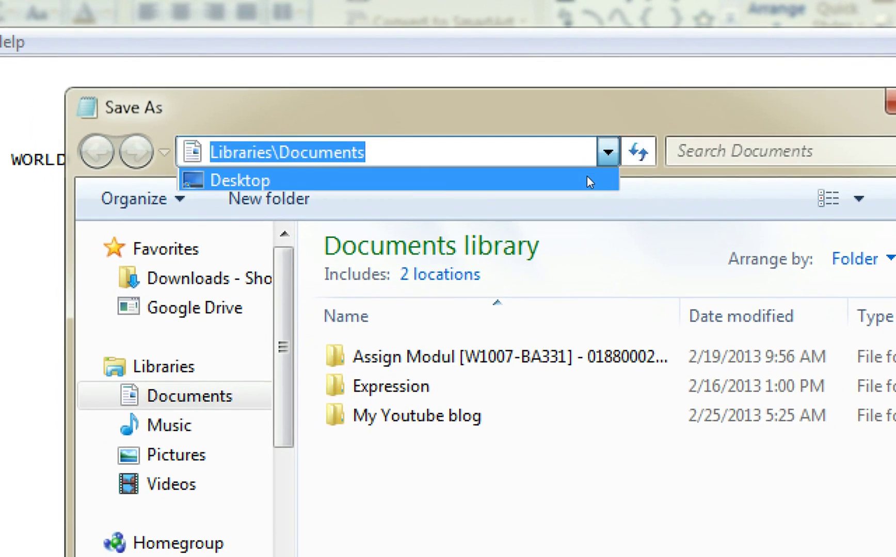
{"action": "left_click", "coordinate": [586, 177]}
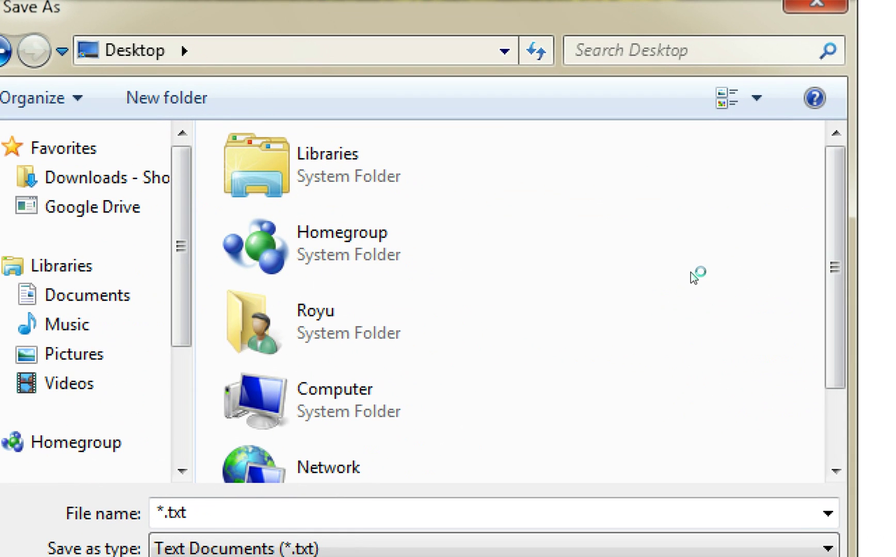
{"action": "right_click", "coordinate": [691, 274]}
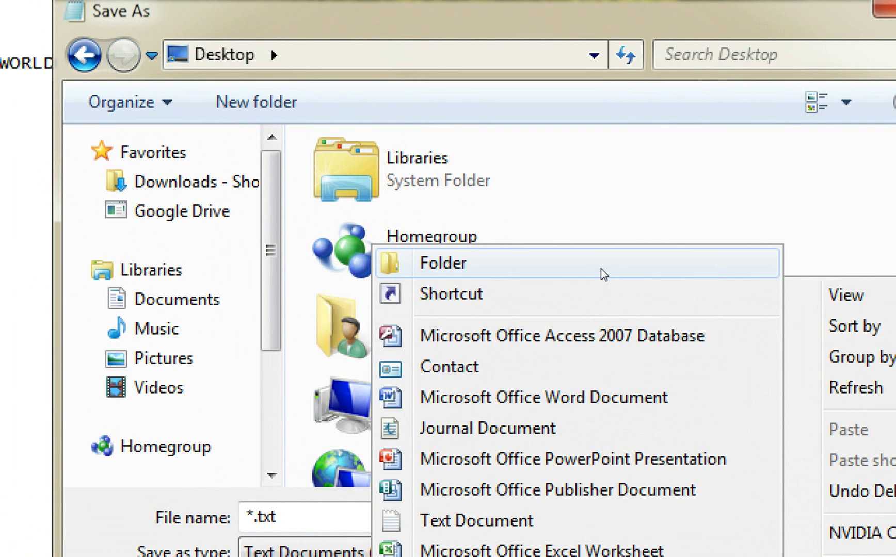
{"action": "left_click", "coordinate": [601, 255]}
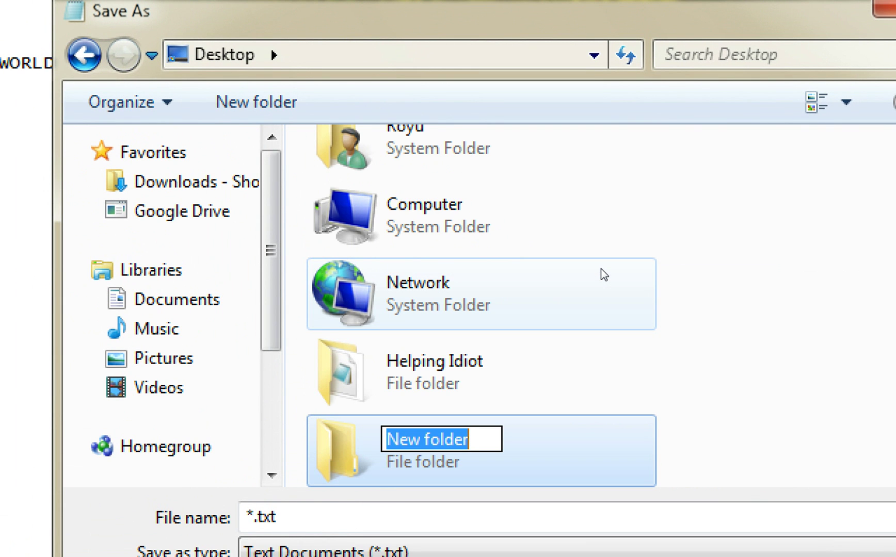
{"action": "type", "text": "Lesson 1"}
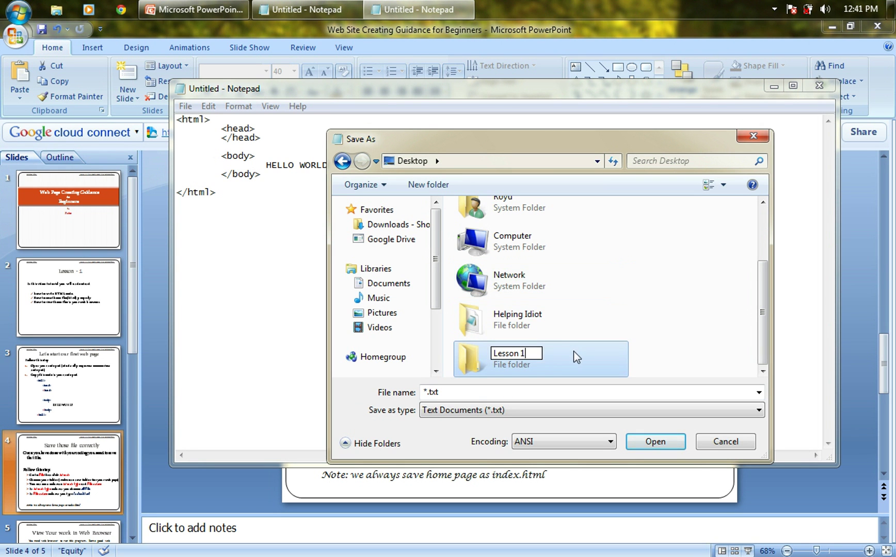
Save the page as index.html inside Lesson 1 with file type All Files
{"action": "key", "text": "Return"}
{"action": "double_click", "coordinate": [535, 356]}
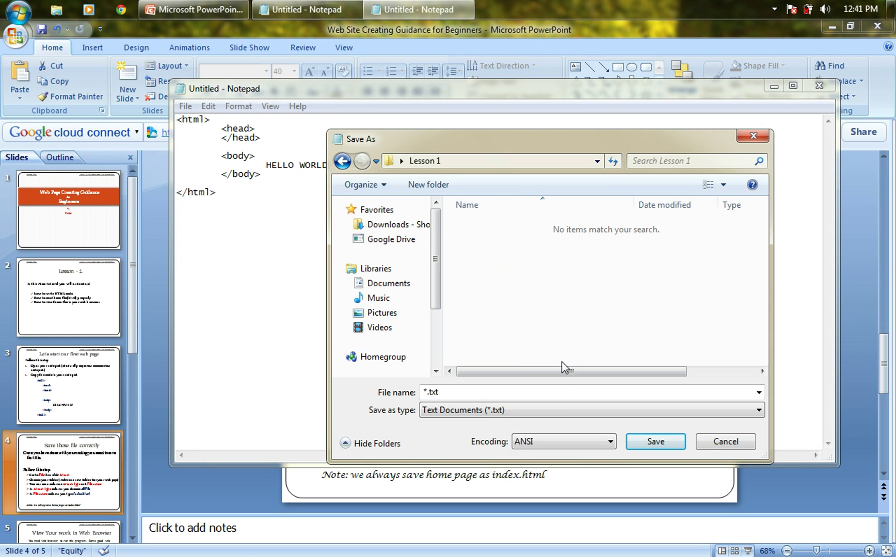
{"action": "double_click", "coordinate": [555, 397]}
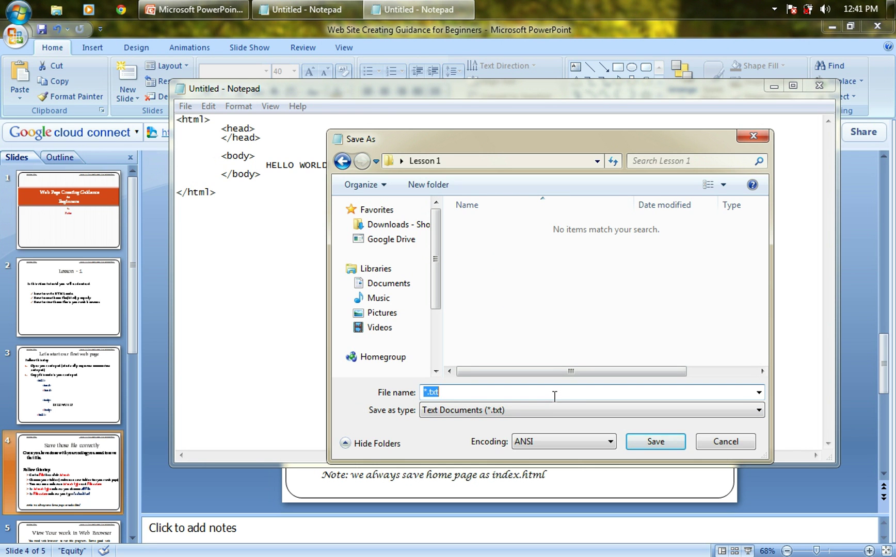
{"action": "left_click", "coordinate": [567, 411]}
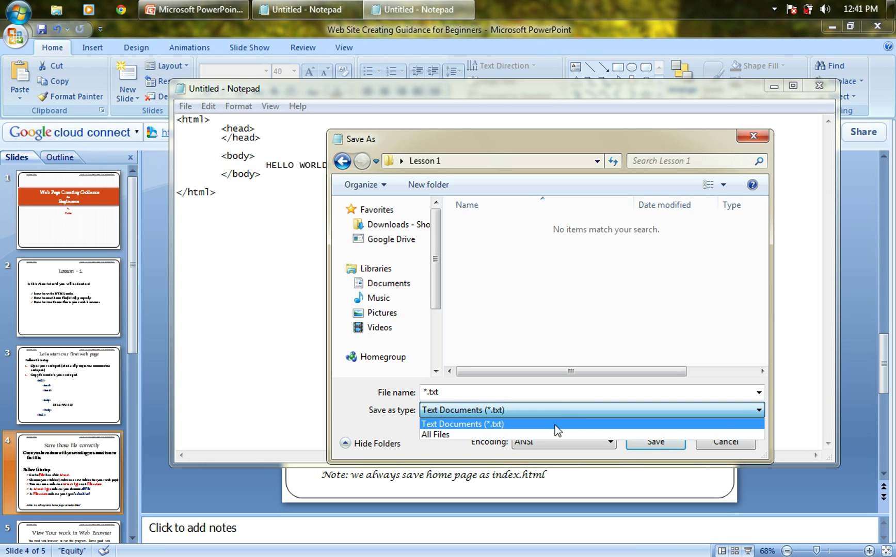
{"action": "left_click", "coordinate": [557, 434]}
{"action": "left_click", "coordinate": [585, 391]}
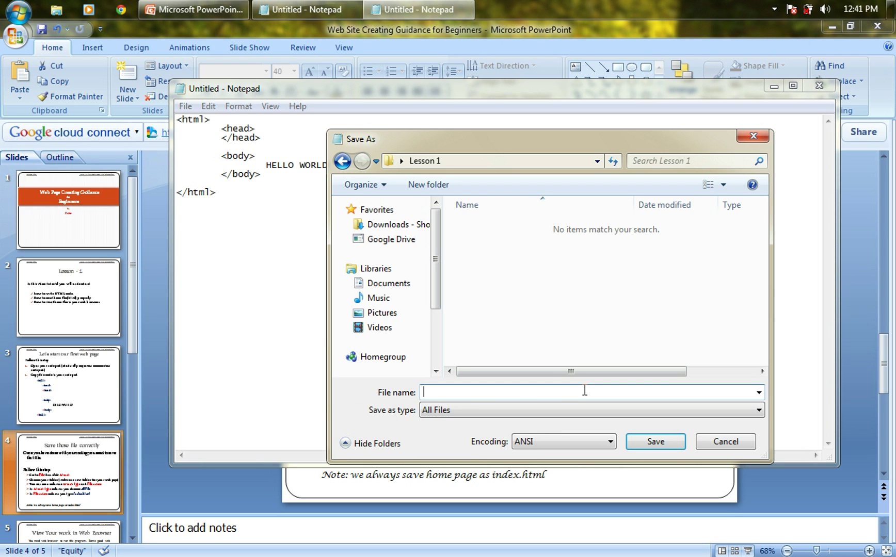
{"action": "type", "text": "index.html"}
{"action": "left_click", "coordinate": [657, 441]}
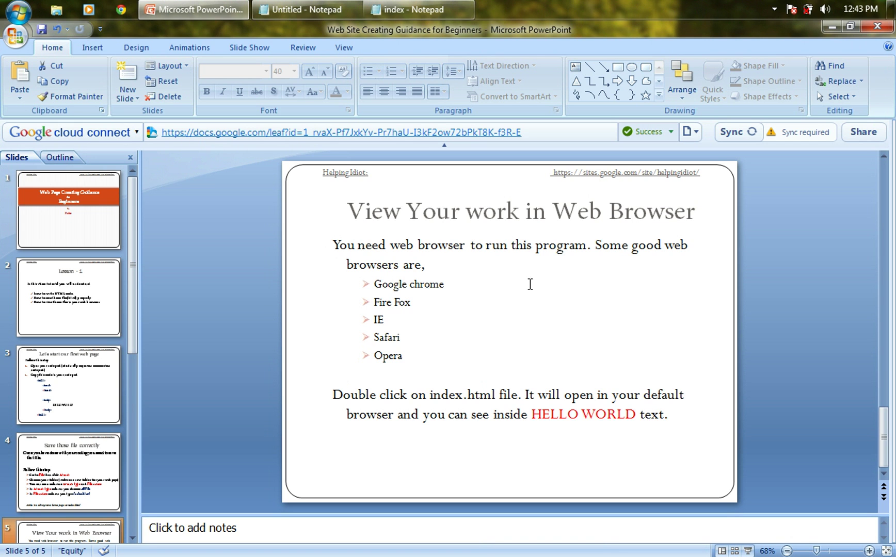
Minimize PowerPoint and the index Notepad window, then open the Lesson 1 desktop folder
{"action": "left_click", "coordinate": [832, 26]}
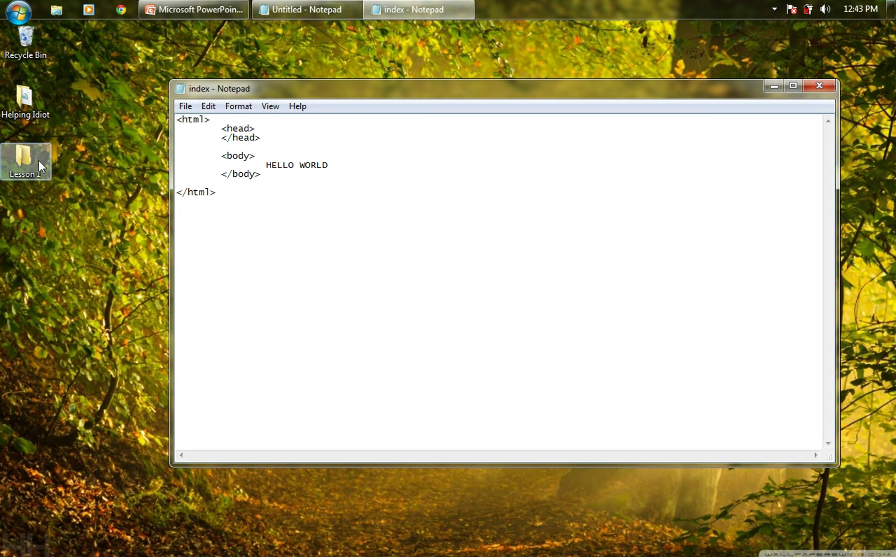
{"action": "left_click", "coordinate": [773, 85]}
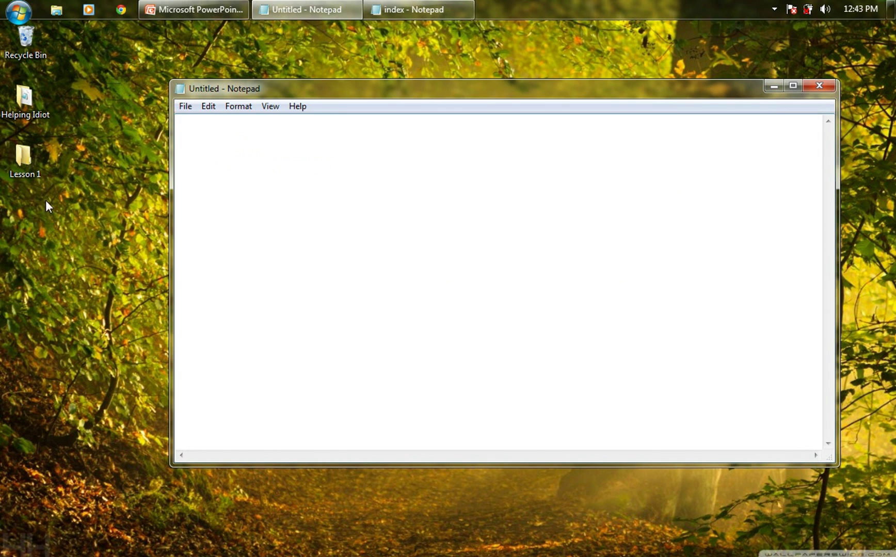
{"action": "double_click", "coordinate": [26, 159]}
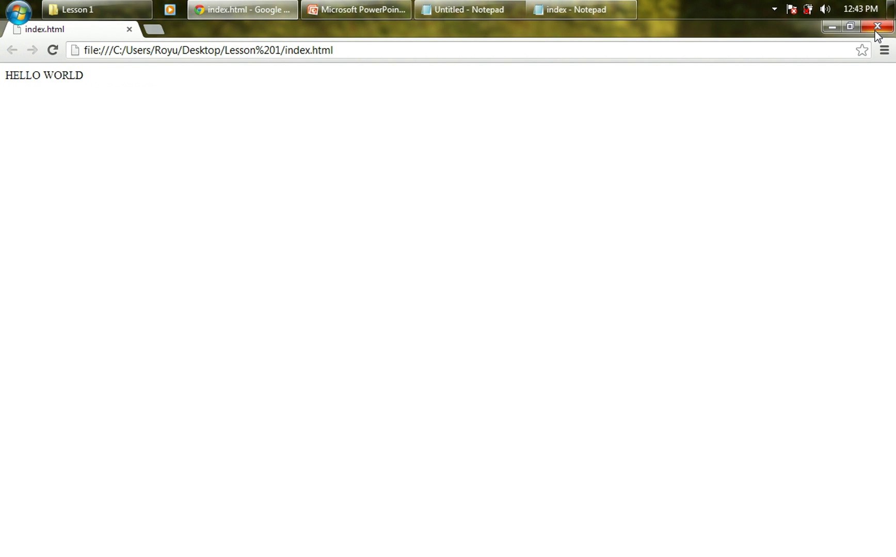
Close Chrome, try opening index with Firefox, then dismiss the file's context menu
{"action": "left_click", "coordinate": [877, 27]}
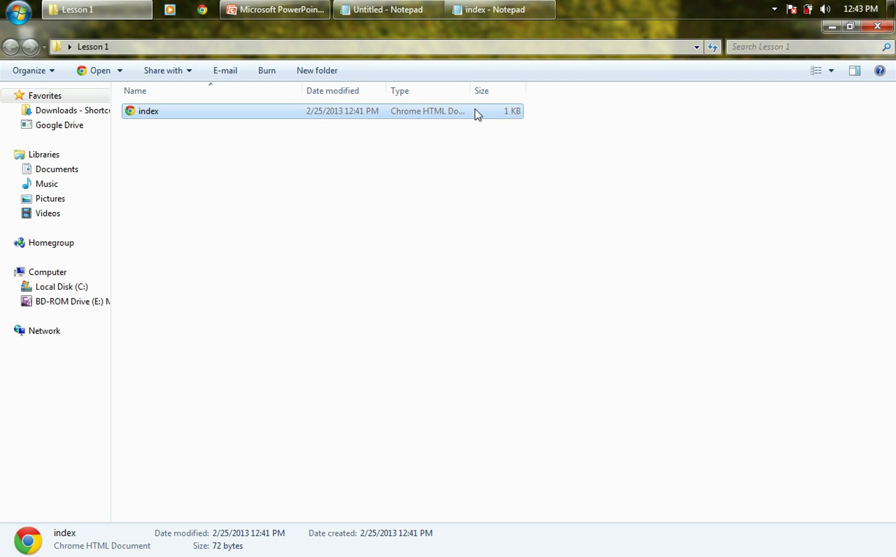
{"action": "right_click", "coordinate": [410, 111]}
{"action": "mouse_move", "coordinate": [486, 131]}
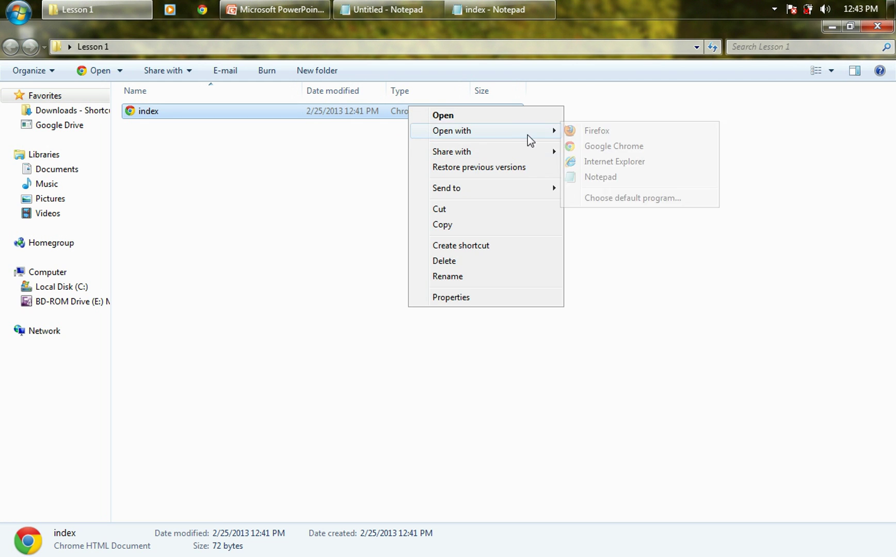
{"action": "left_click", "coordinate": [586, 133]}
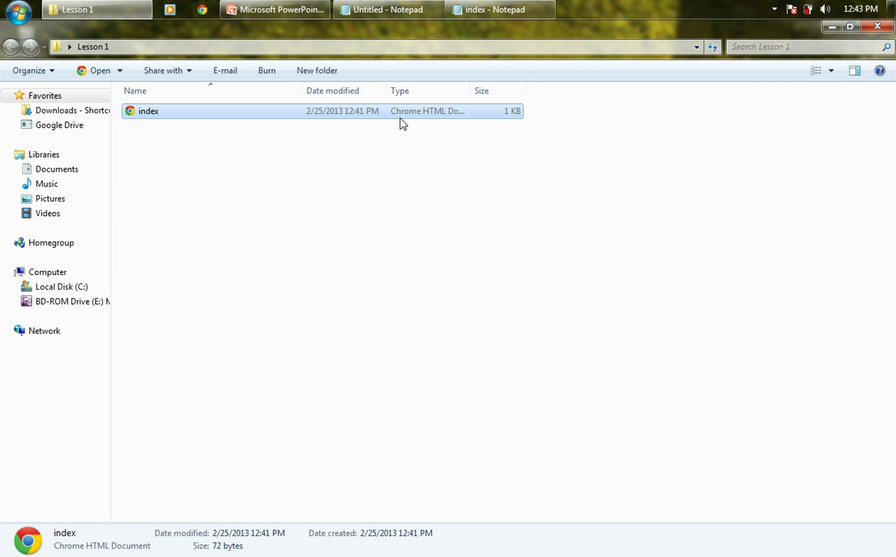
{"action": "right_click", "coordinate": [400, 116]}
{"action": "left_click", "coordinate": [284, 164]}
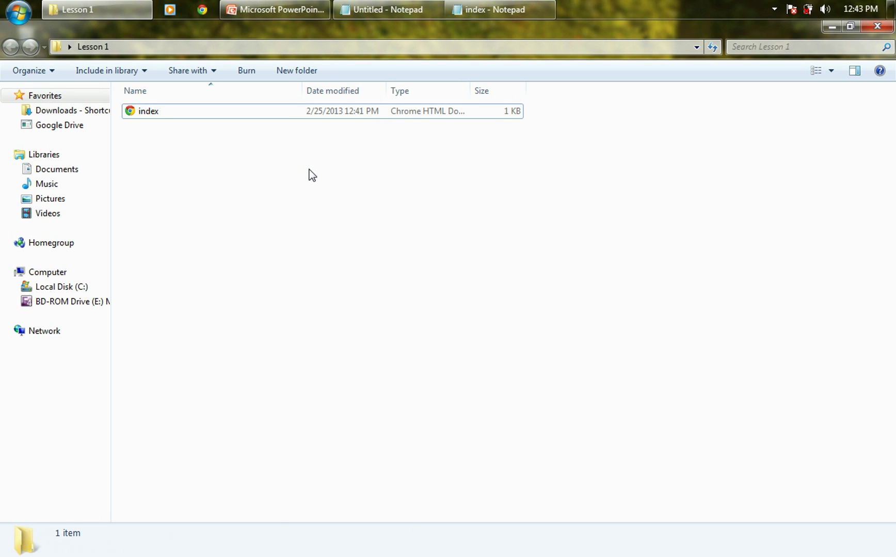